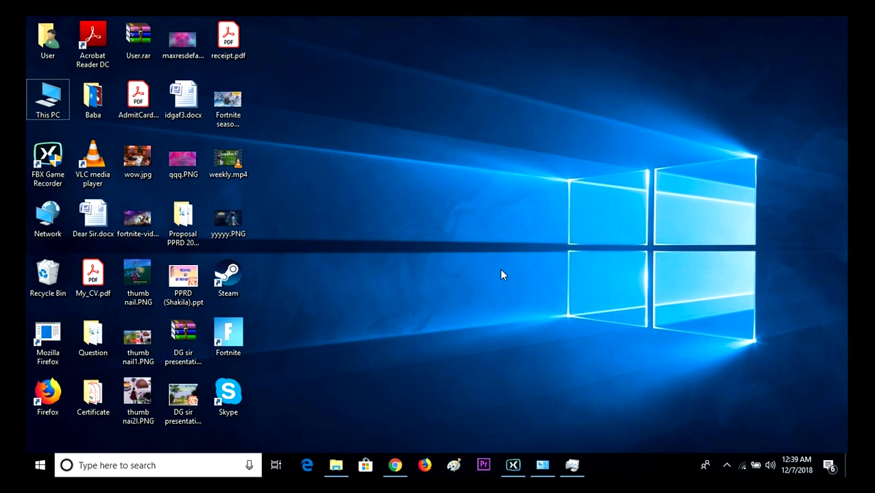
Review Task Manager's running processes at 100% CPU, then minimize it behind Chrome's Google page
click(395, 465)
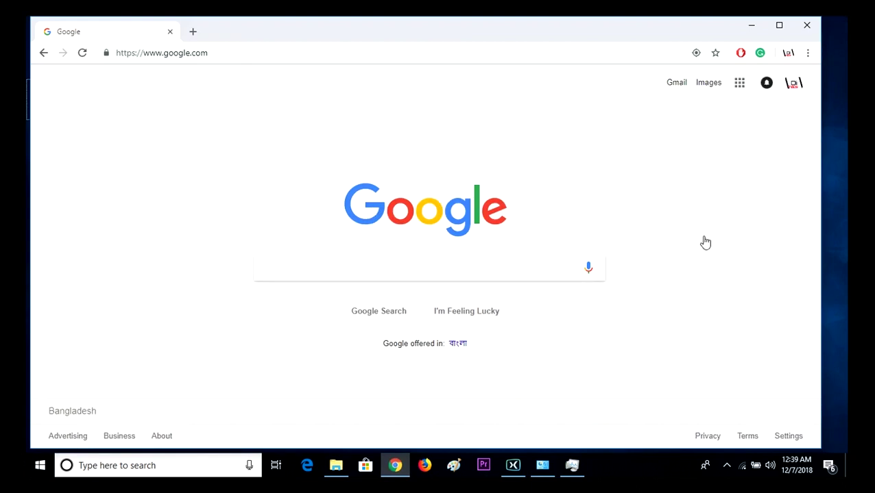
click(572, 466)
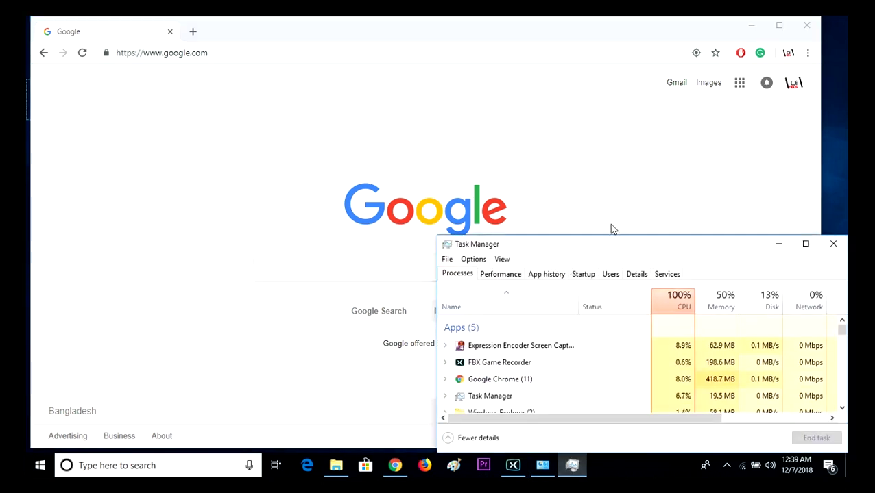
drag(573, 243, 511, 131)
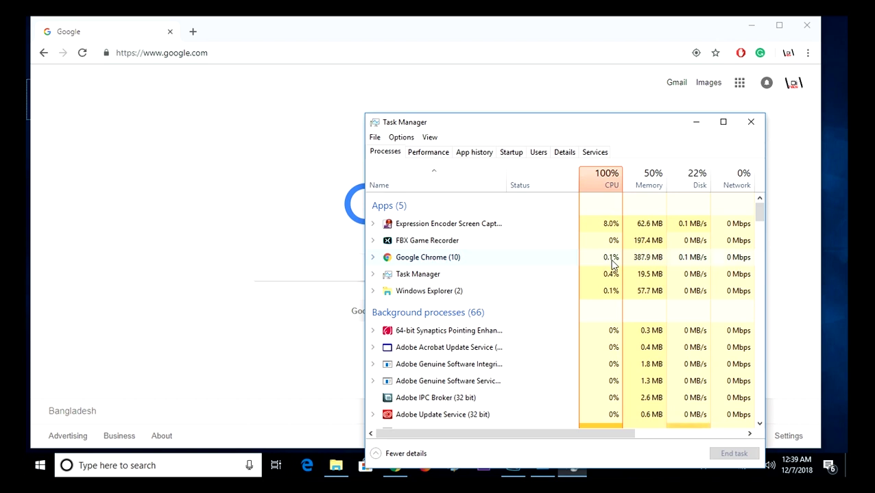
click(695, 126)
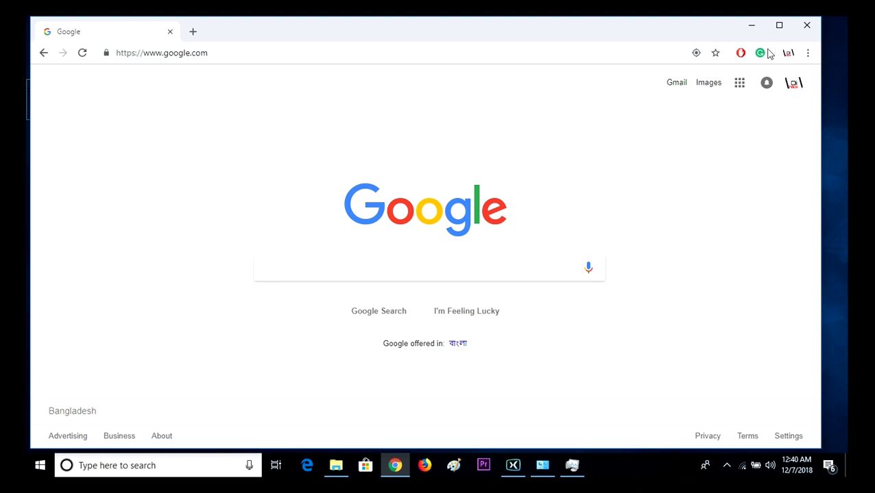
Close Chrome, quit BitLord from the tray, and check the i5-5200U, 8 GB System window before minimizing it
click(802, 31)
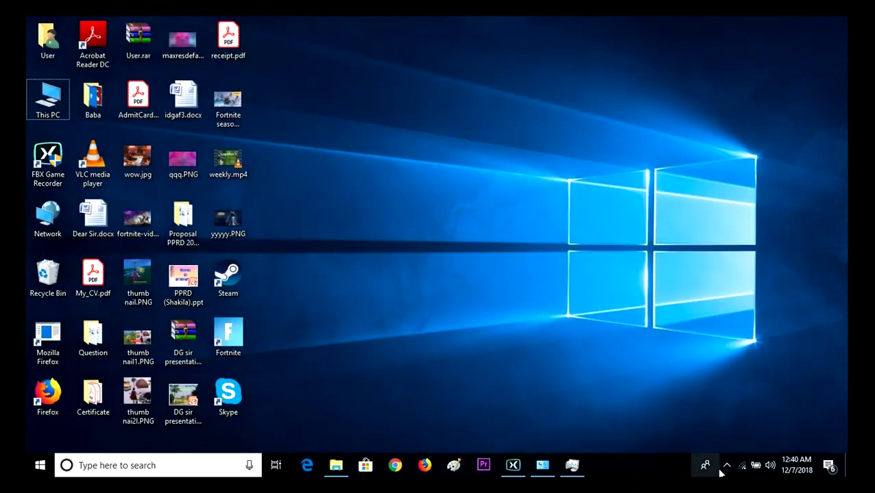
click(728, 466)
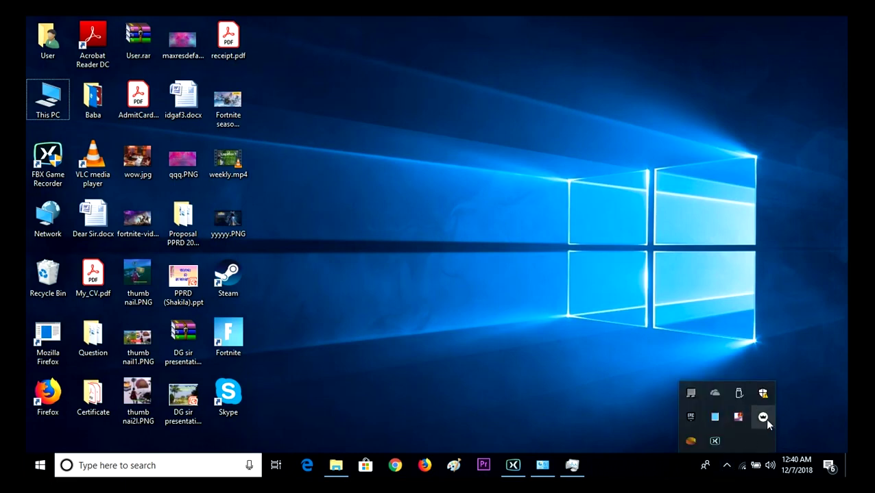
right_click(763, 417)
click(811, 411)
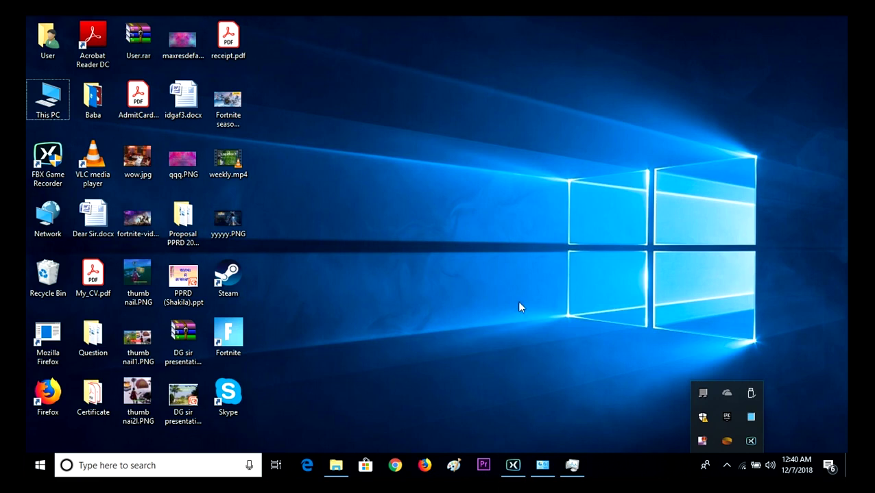
click(552, 468)
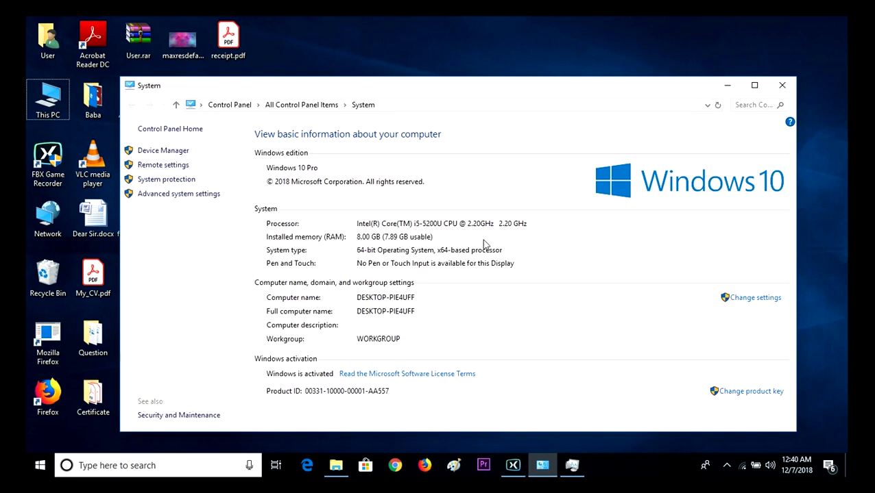
click(729, 87)
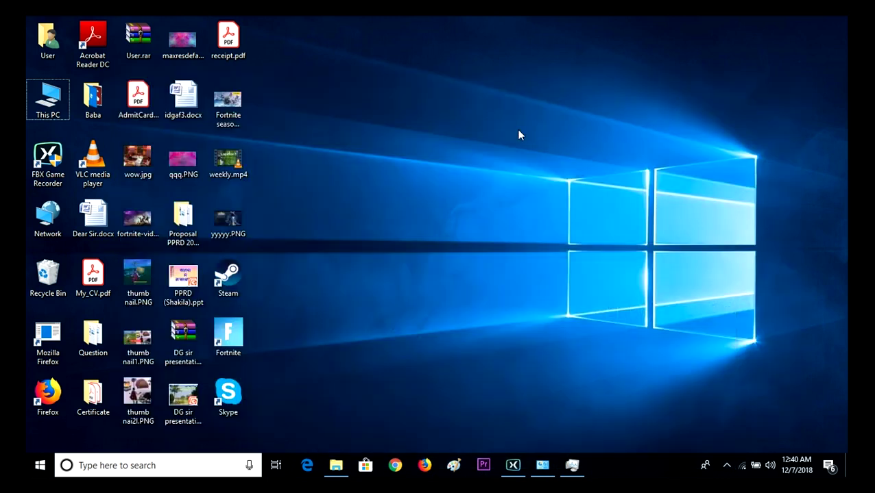
click(746, 469)
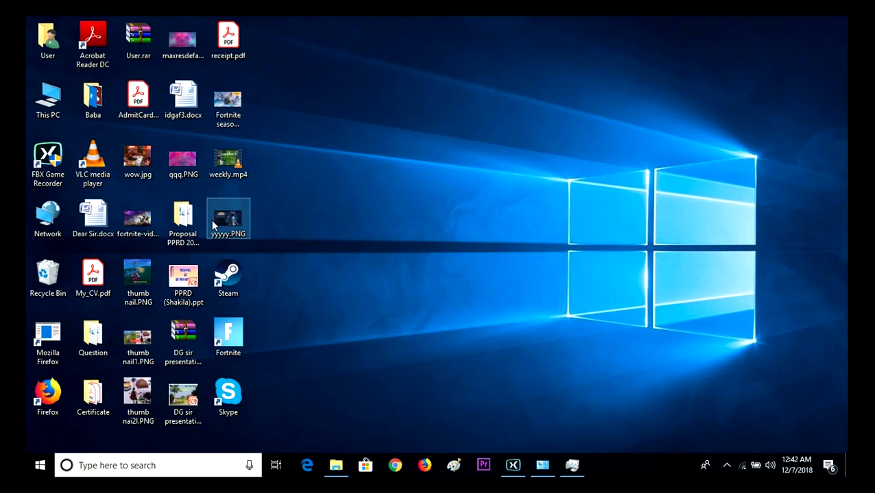
Close the desktop files window, move the DG sir presentation aside, and select User.rar, AdmitCard PDF and wow.jpg
mouse_move(335, 466)
click(391, 376)
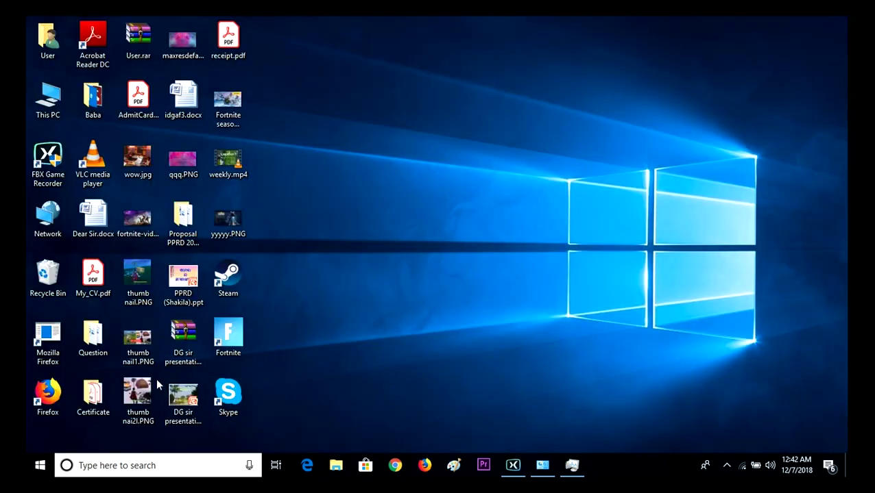
drag(179, 406, 450, 170)
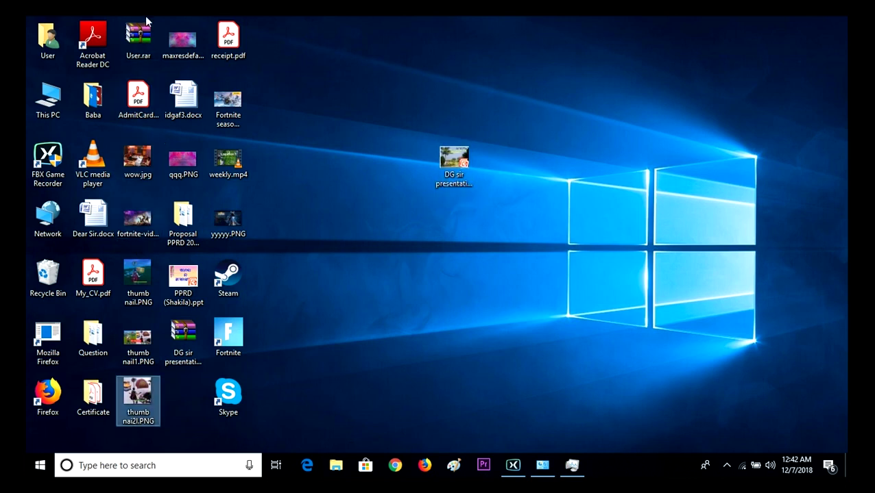
drag(152, 19, 127, 415)
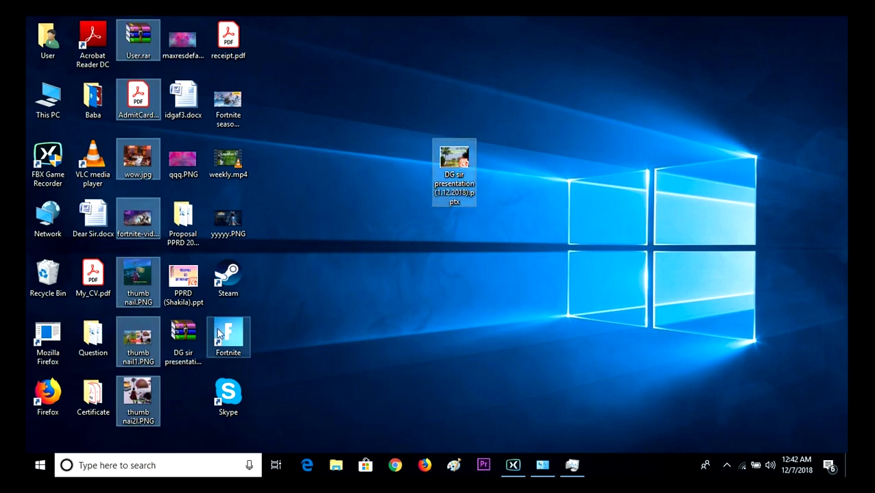
Add the remaining desktop files, including weekly.mp4, receipt.pdf, idgaf3.docx and qqq.PNG, to the selection
ctrl+click(183, 339)
ctrl+click(183, 281)
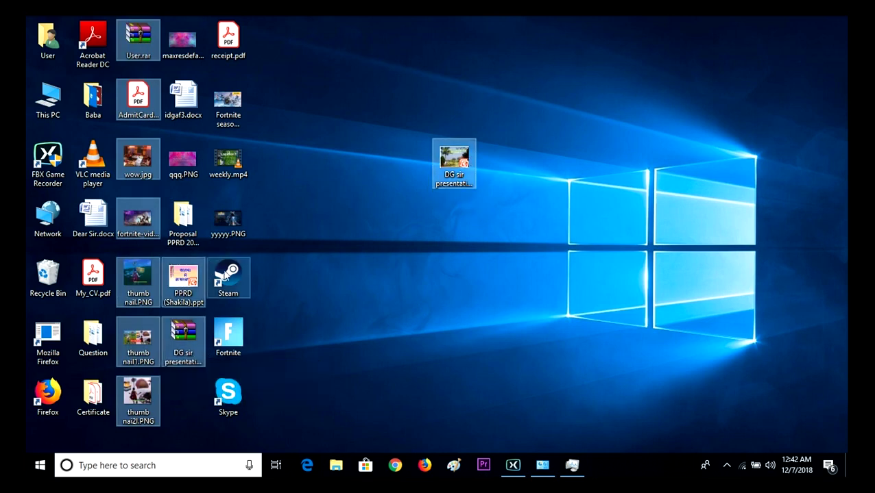
ctrl+click(229, 278)
ctrl+click(232, 226)
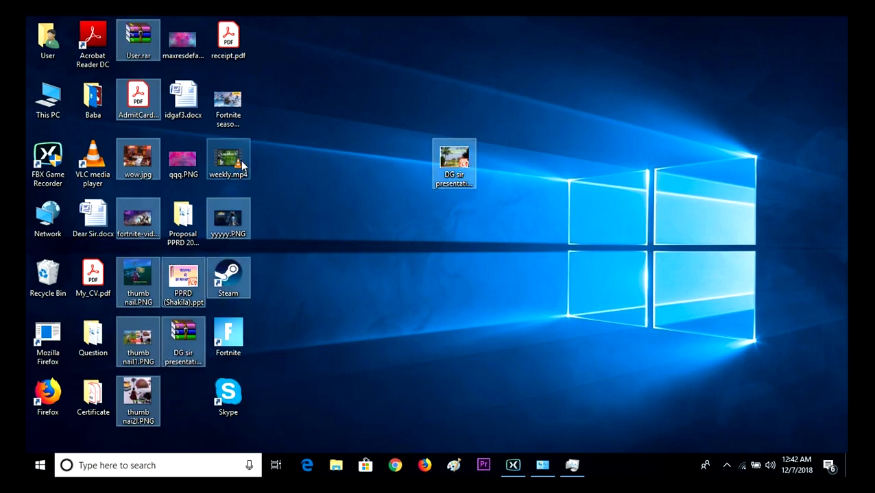
ctrl+click(239, 162)
ctrl+click(229, 103)
ctrl+click(227, 42)
ctrl+click(182, 39)
ctrl+click(183, 99)
ctrl+click(183, 159)
ctrl+click(183, 219)
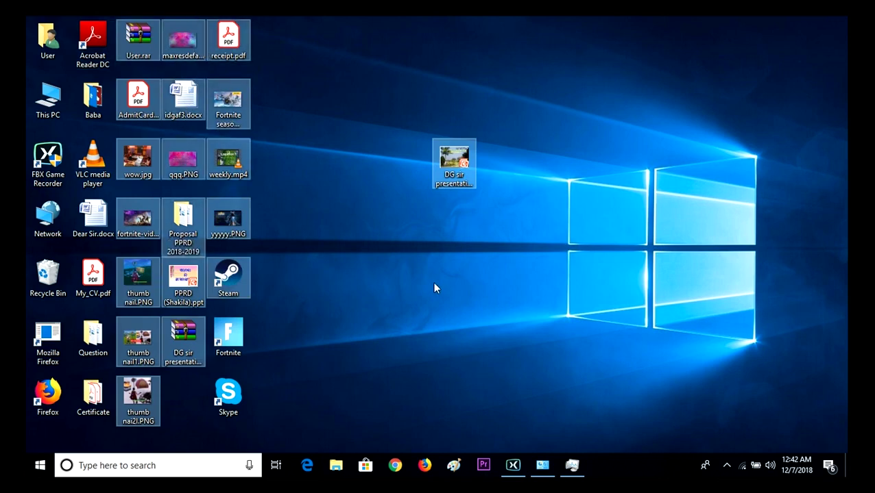
Cut the selected desktop files and open the desktop files folder on New Volume (G:)
key(ctrl+x)
click(336, 469)
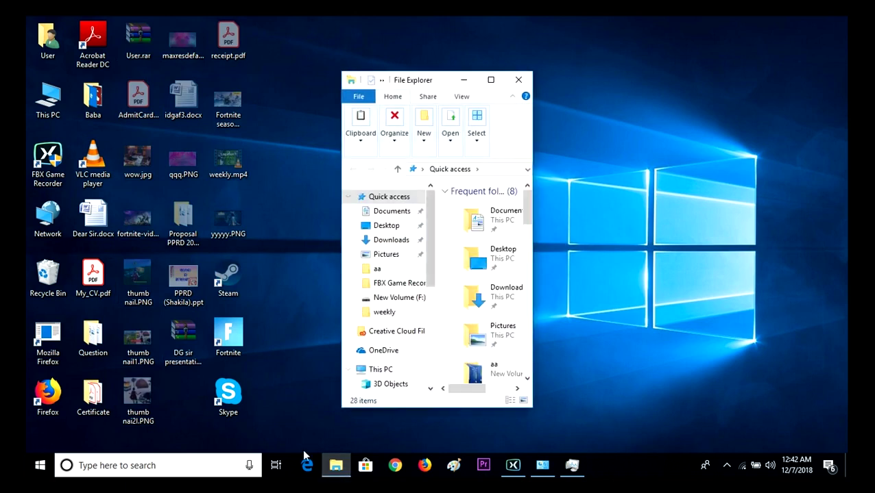
click(498, 80)
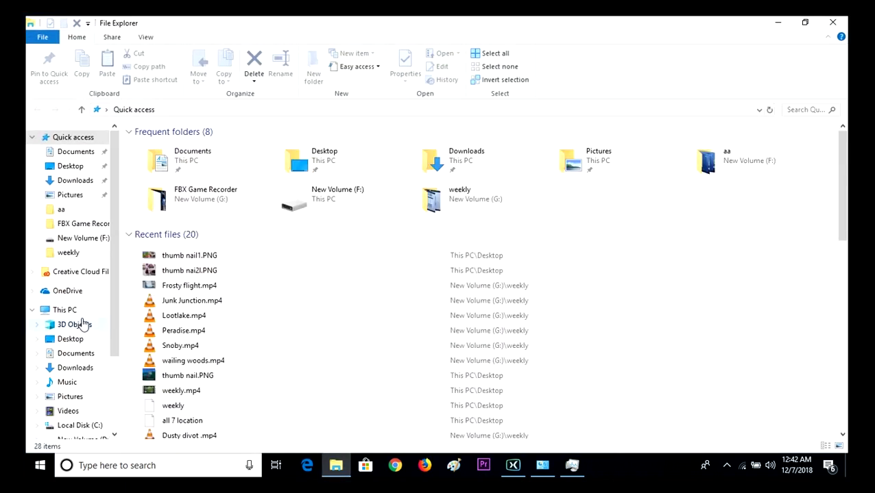
scroll(69, 353, down, 2)
click(80, 373)
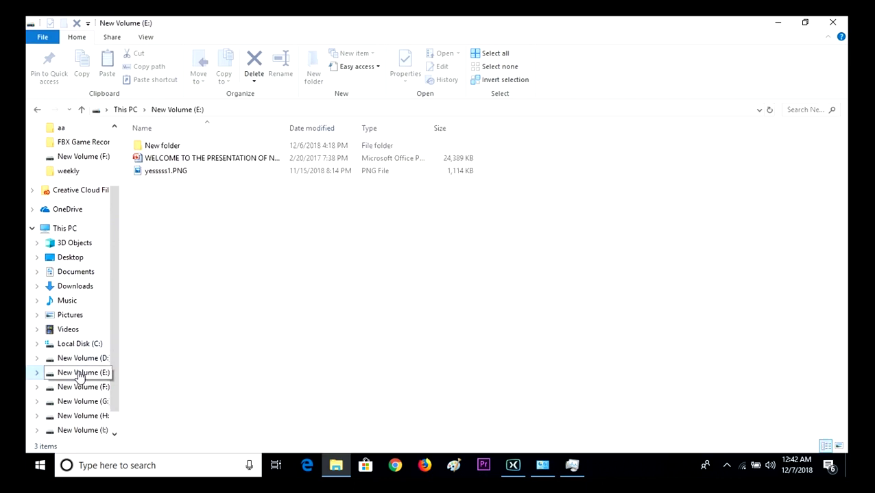
click(80, 388)
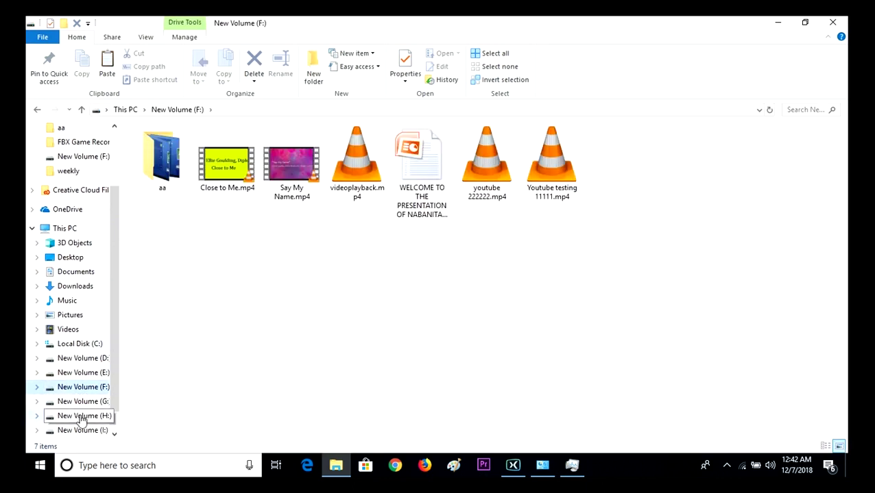
click(80, 416)
click(82, 430)
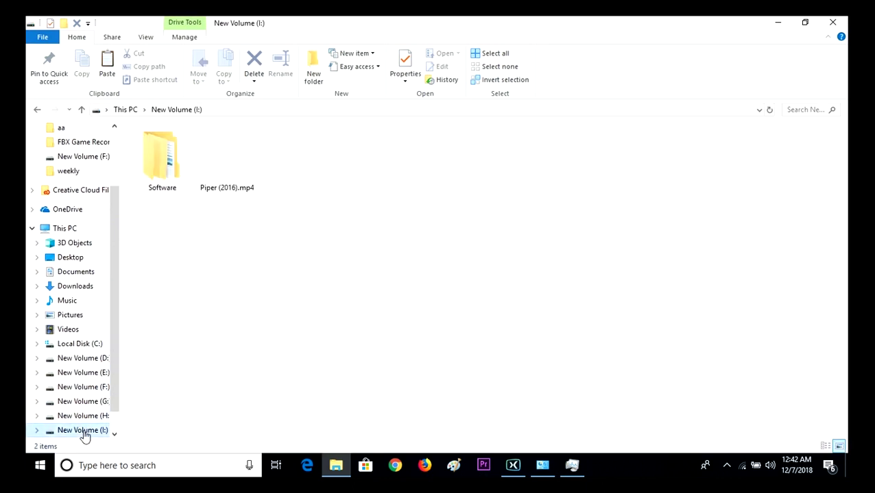
click(82, 401)
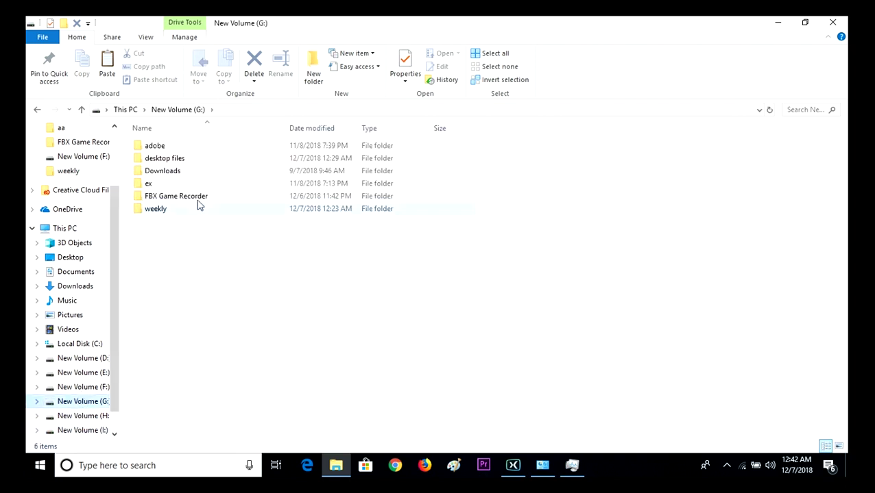
double_click(186, 160)
click(325, 247)
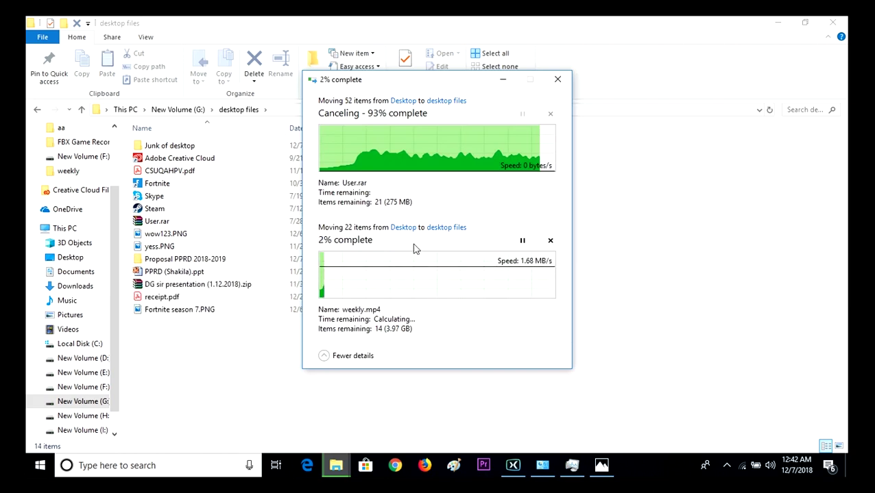
Minimize File Explorer and refresh the desktop
click(576, 244)
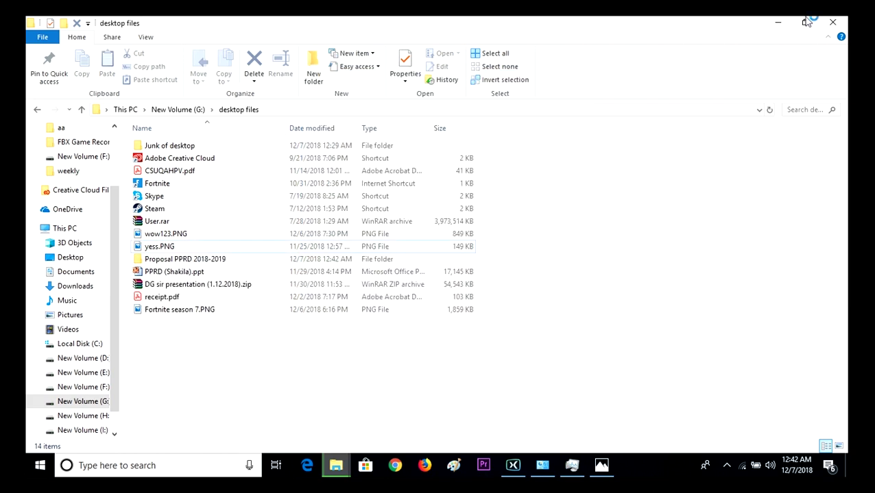
click(774, 21)
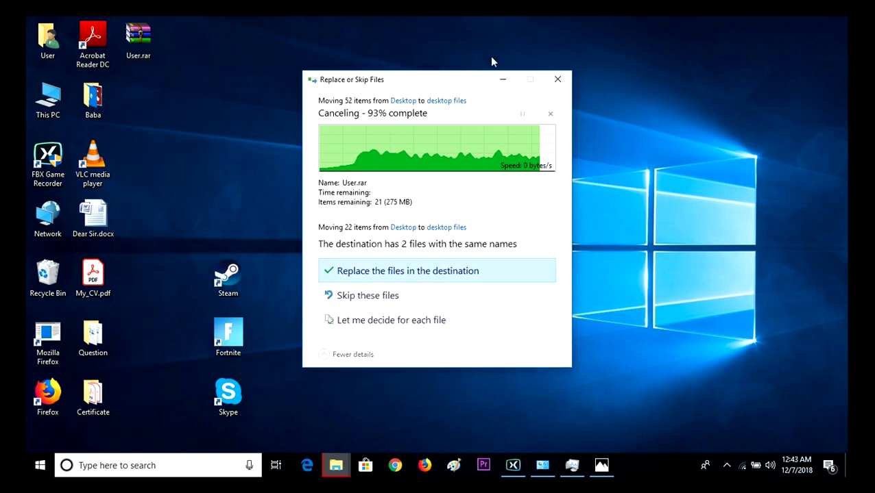
right_click(467, 147)
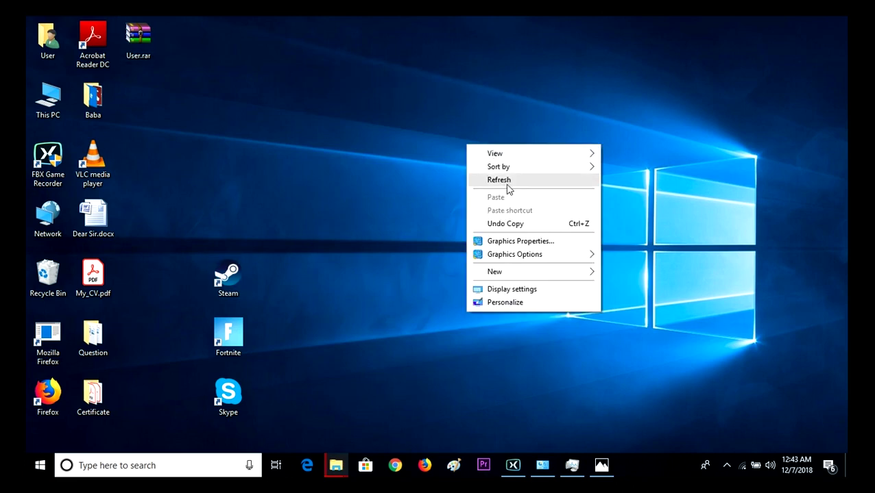
click(504, 181)
mouse_move(336, 466)
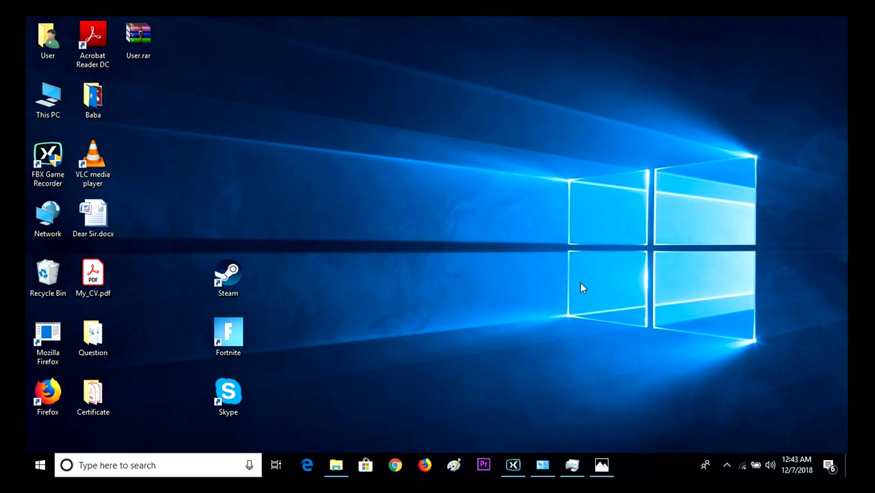
Run the tree command through the Run box, then bring up the Start menu
key(super+r)
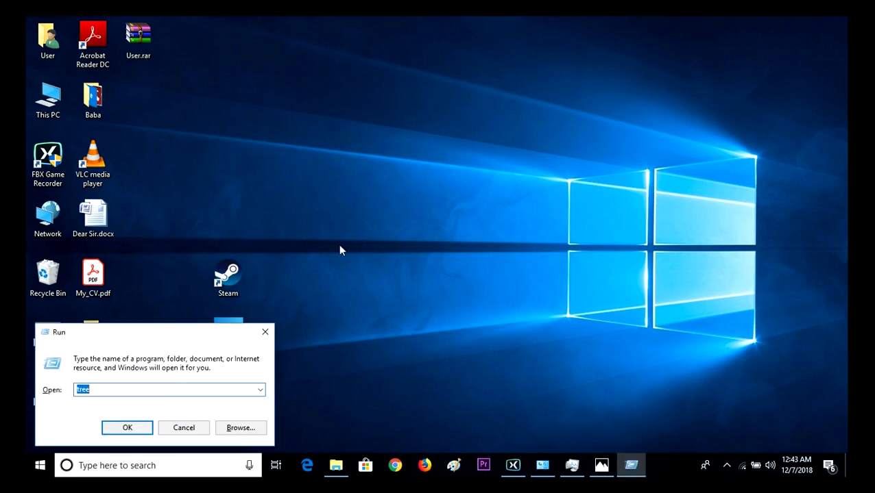
click(129, 429)
key(super)
text(run)
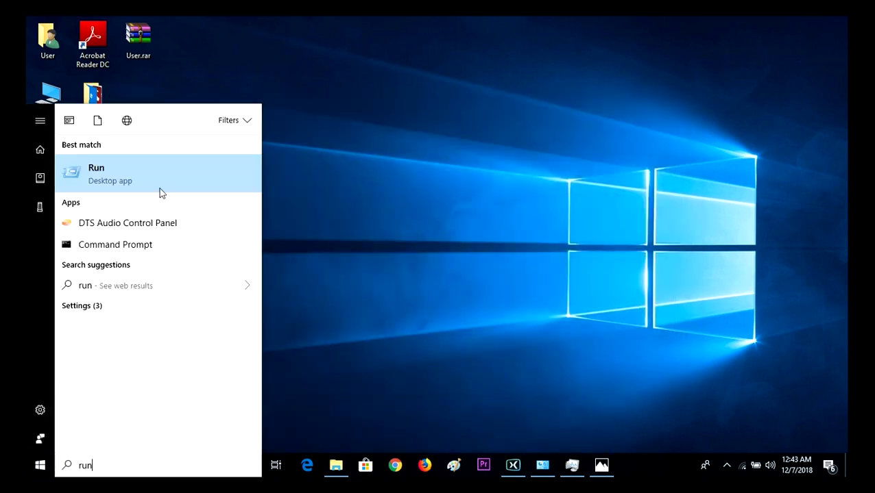
click(159, 183)
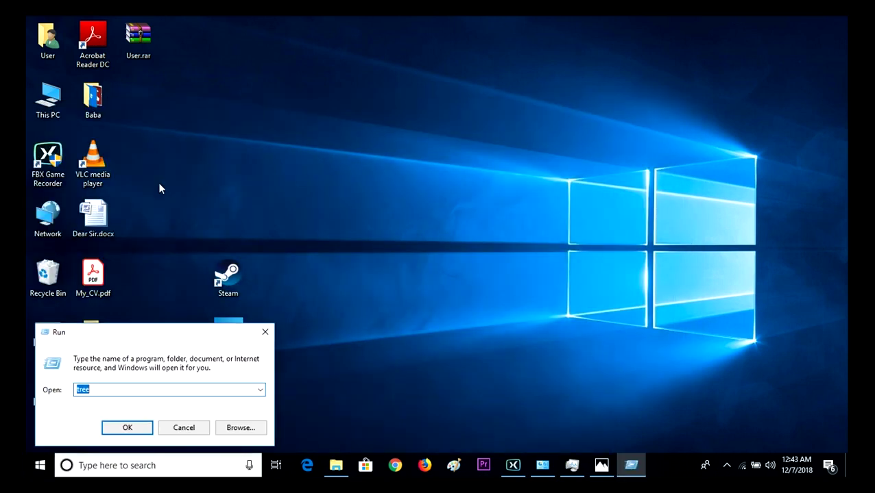
key(Return)
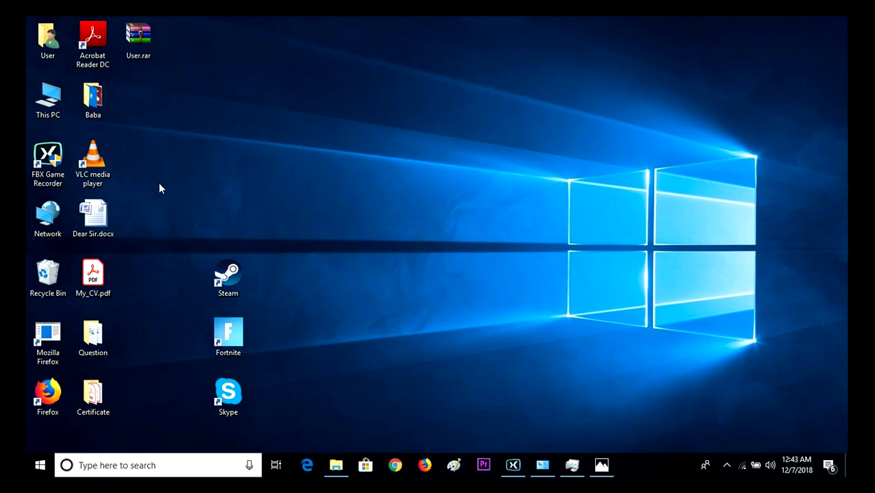
click(33, 464)
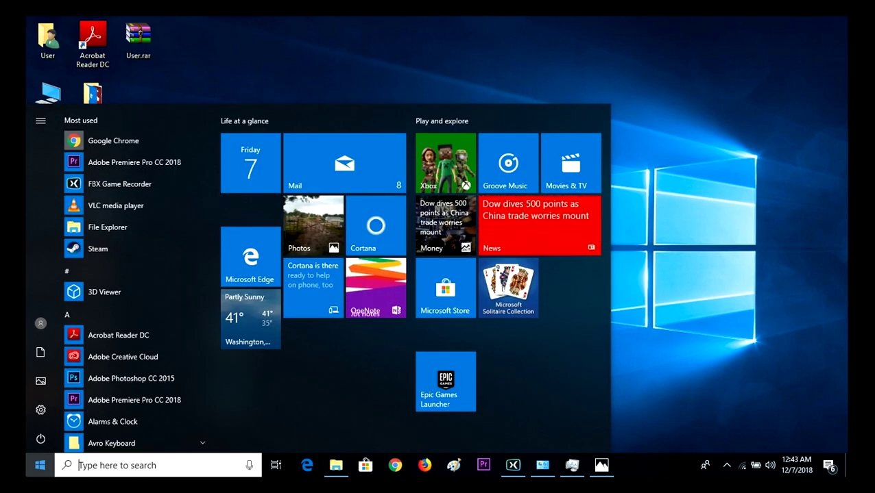
Open %temp% and permanently delete all its items, skipping every file still in use
key(Escape)
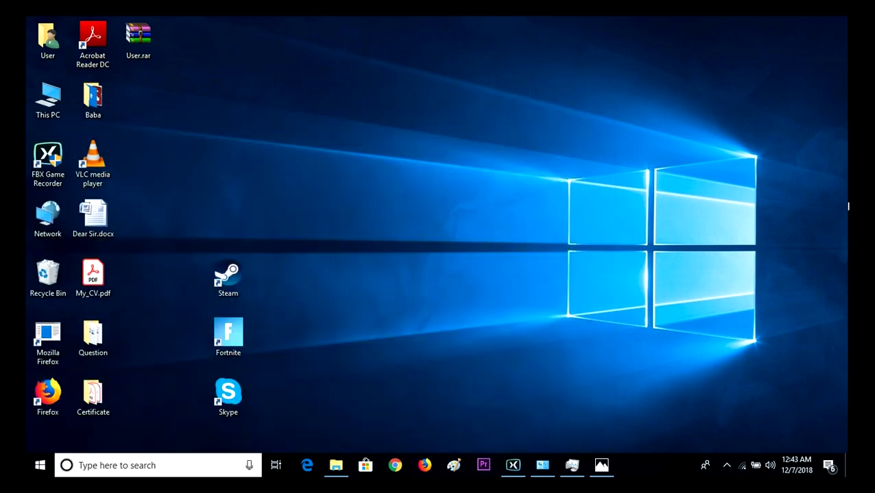
key(super+r)
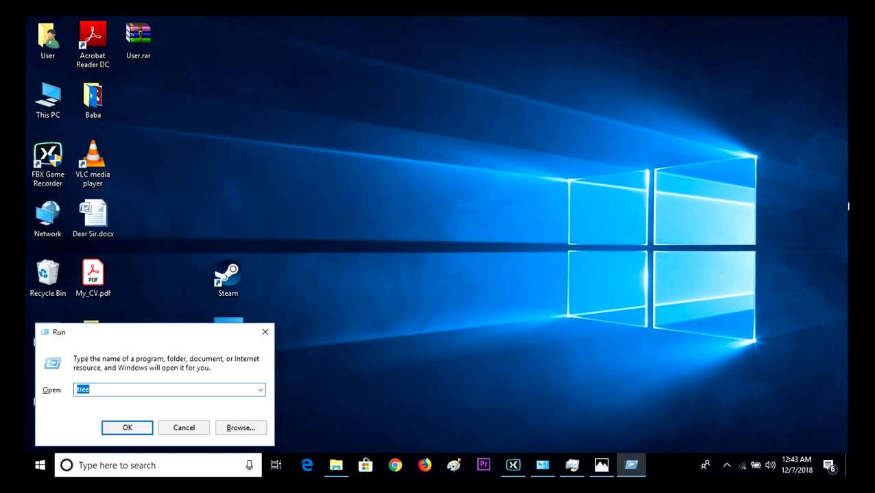
text(%temp)
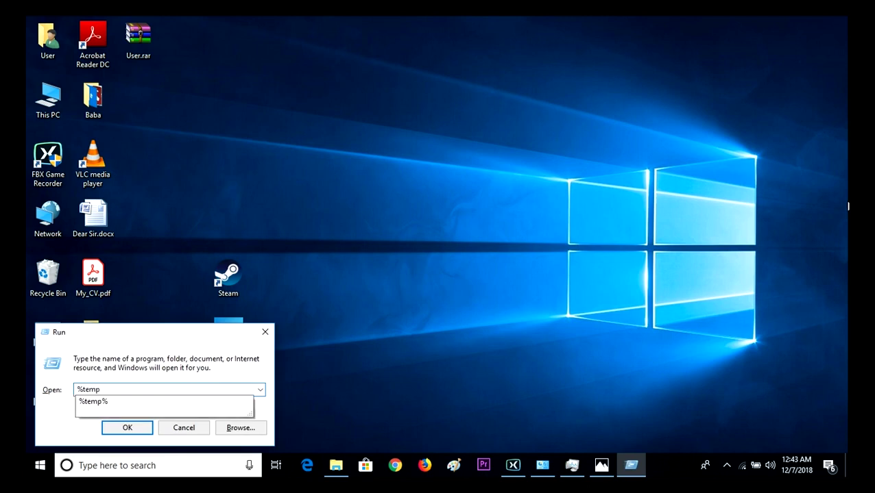
text(%)
key(Return)
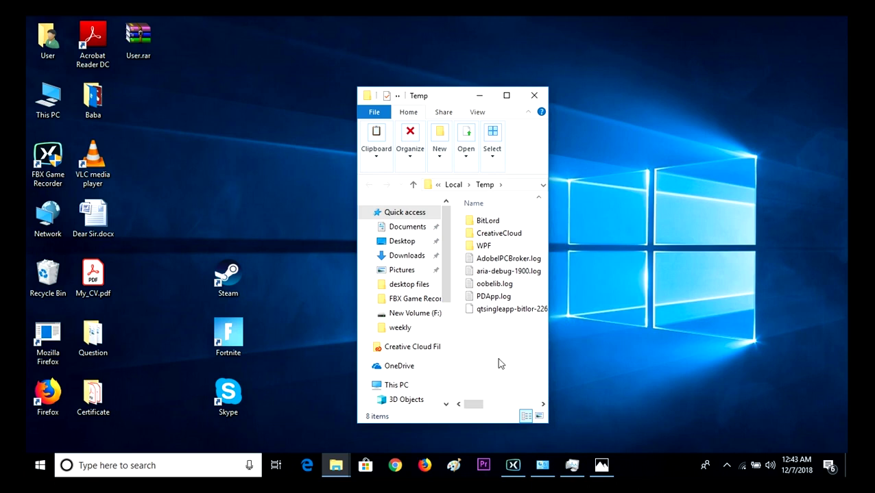
key(ctrl+a)
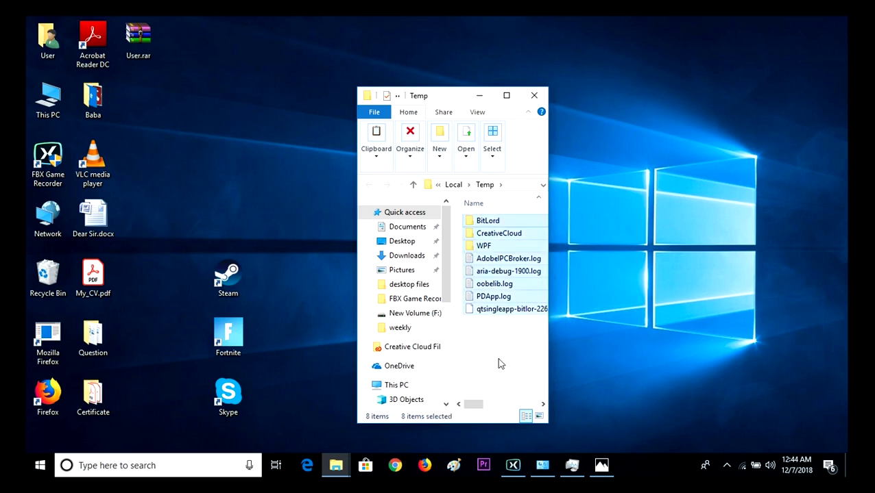
key(shift+Delete)
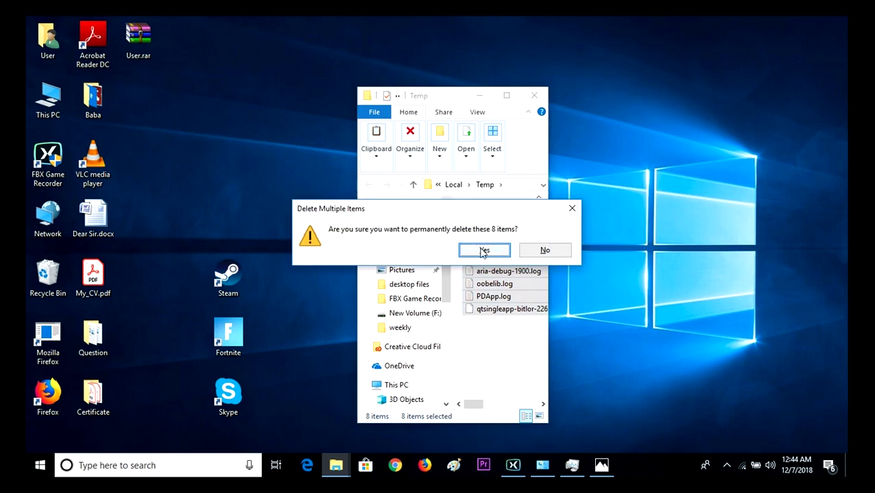
click(482, 252)
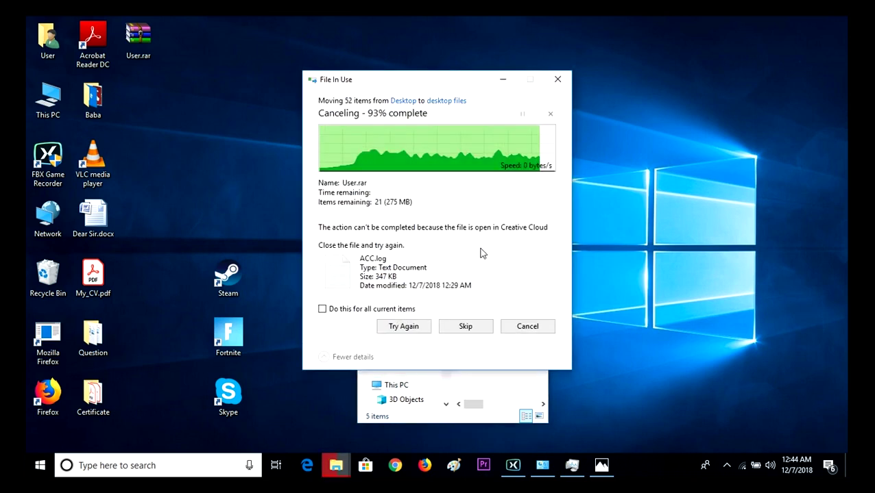
click(371, 309)
click(465, 326)
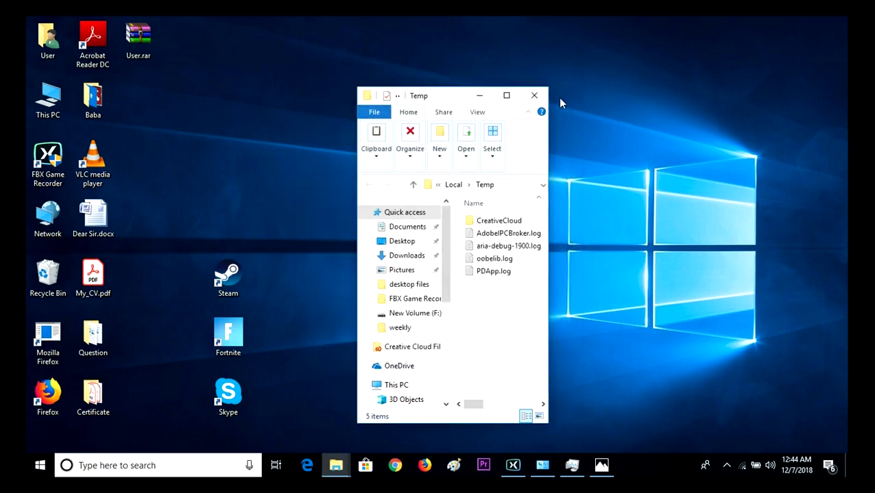
Close the Temp folder and open the Prefetch folder via Run, granting access to it
click(534, 96)
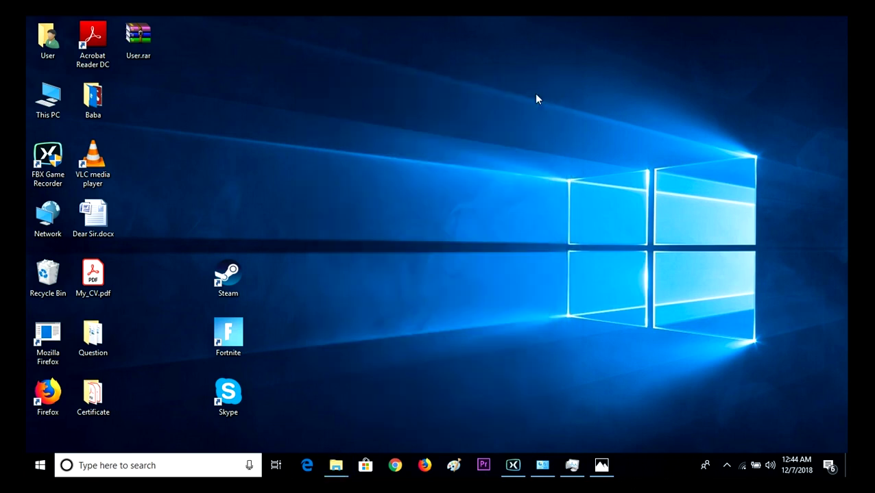
key(super+r)
text(prefetch)
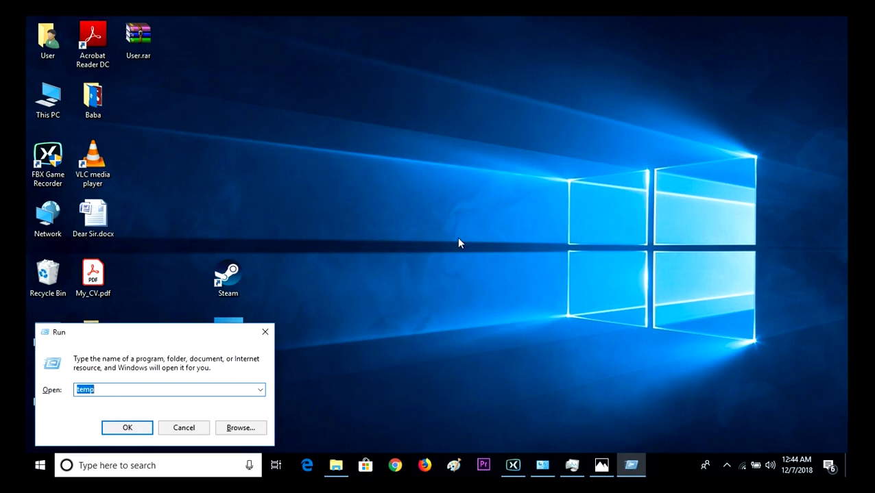
key(ctrl+a)
key(Return)
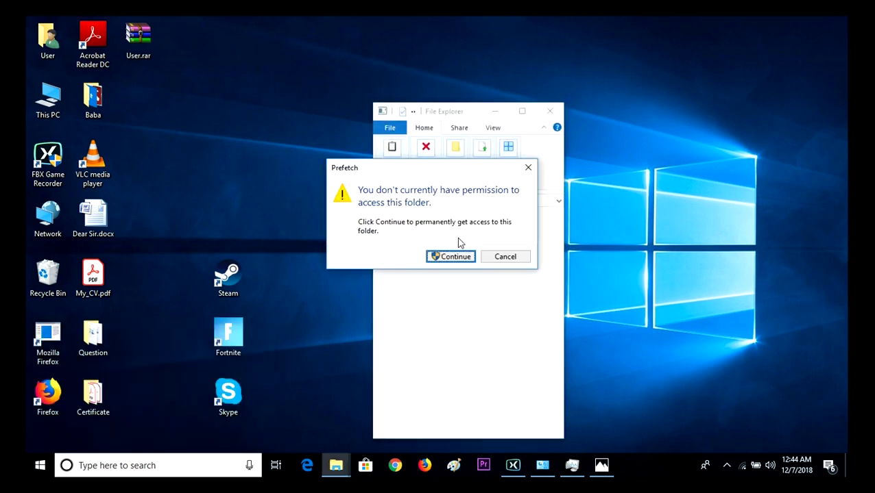
click(461, 257)
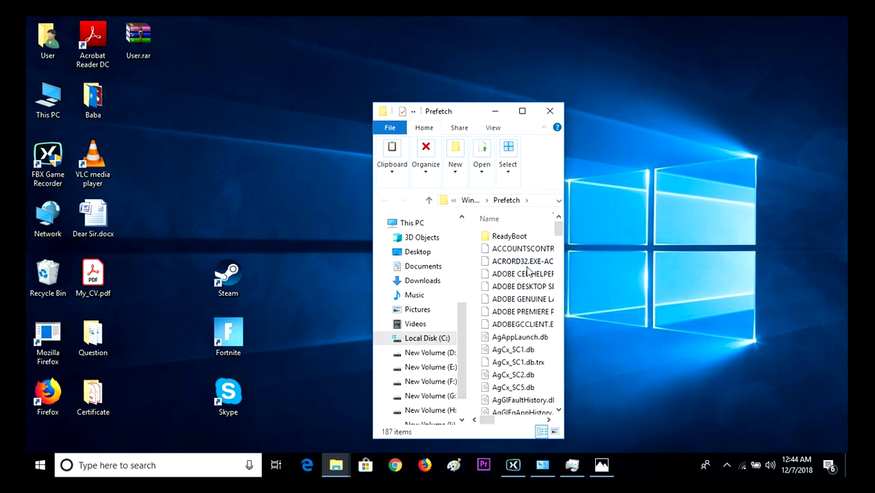
Permanently delete all 187 Prefetch files, skipping the one still in use
key(ctrl+a)
key(shift+Delete)
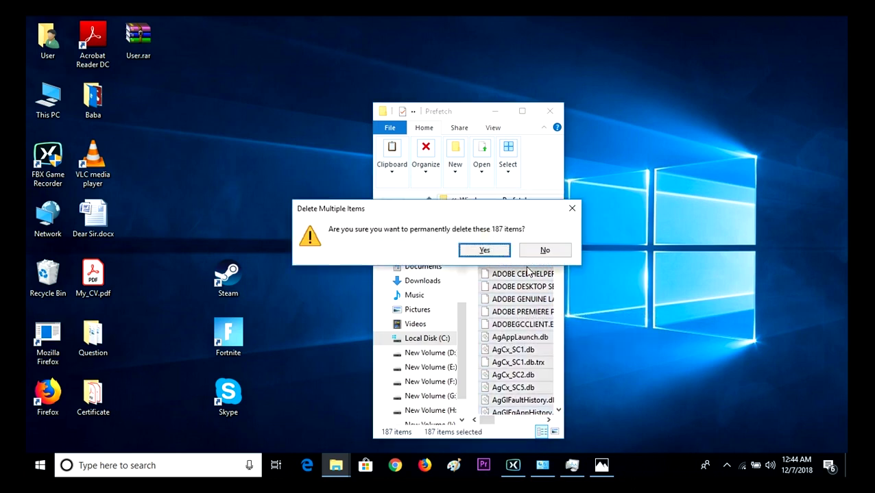
key(Return)
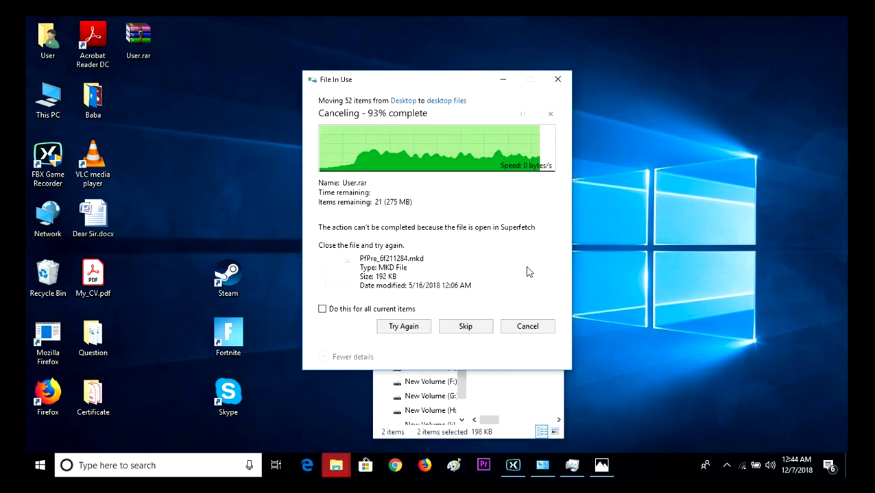
click(379, 309)
click(461, 328)
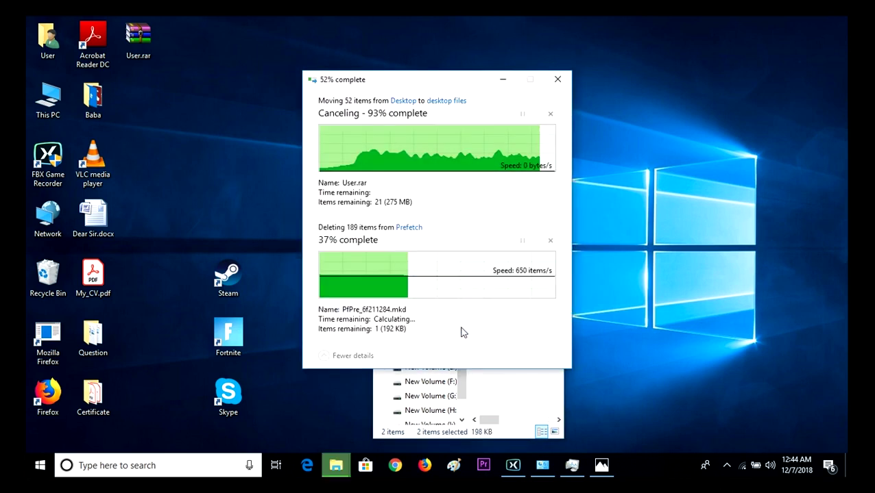
Close the Prefetch window and refresh the desktop three times
click(562, 111)
right_click(329, 98)
click(396, 134)
right_click(365, 101)
click(385, 135)
right_click(336, 100)
click(362, 138)
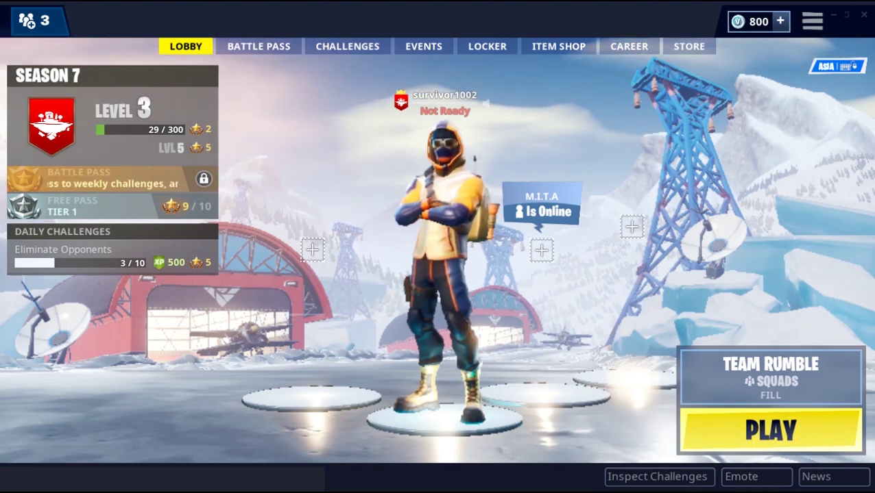
Open Fortnite's settings and adjust the Frame Rate Limit to 120 FPS on the low-quality Video page
key(Escape)
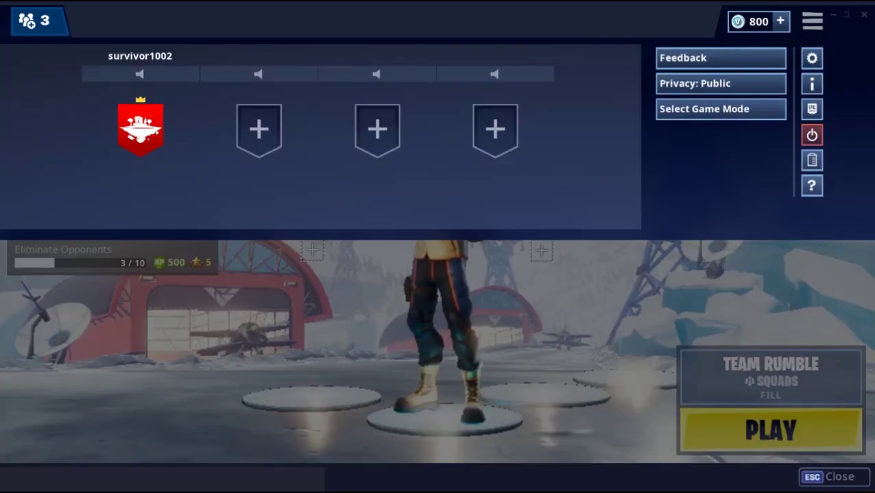
click(812, 58)
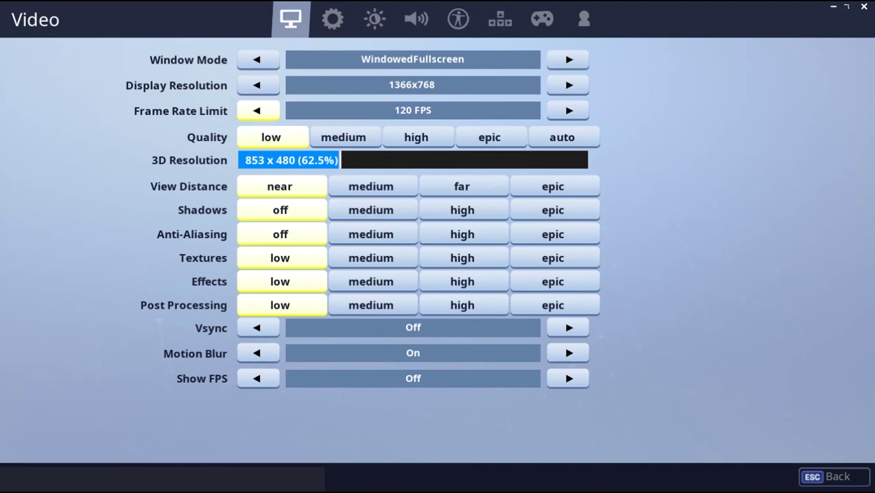
click(257, 110)
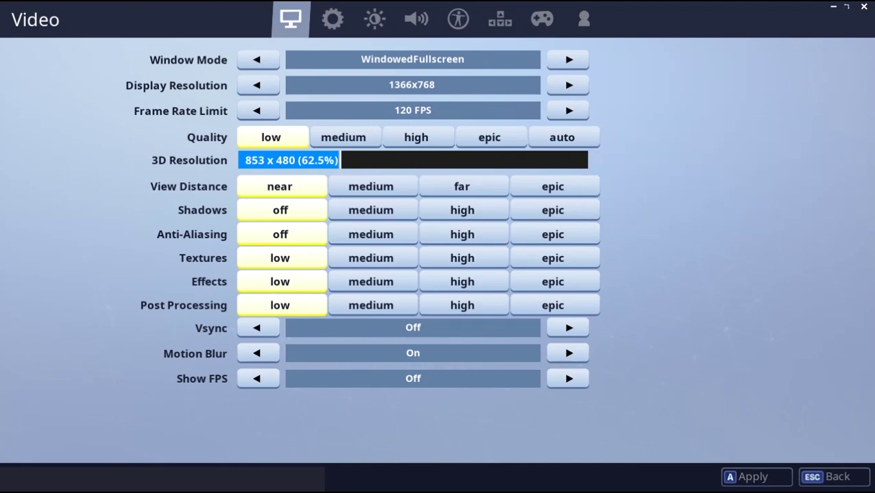
On the Game page, cycle the Matchmaking Region past NA-East to NA-West (248ms)
click(332, 20)
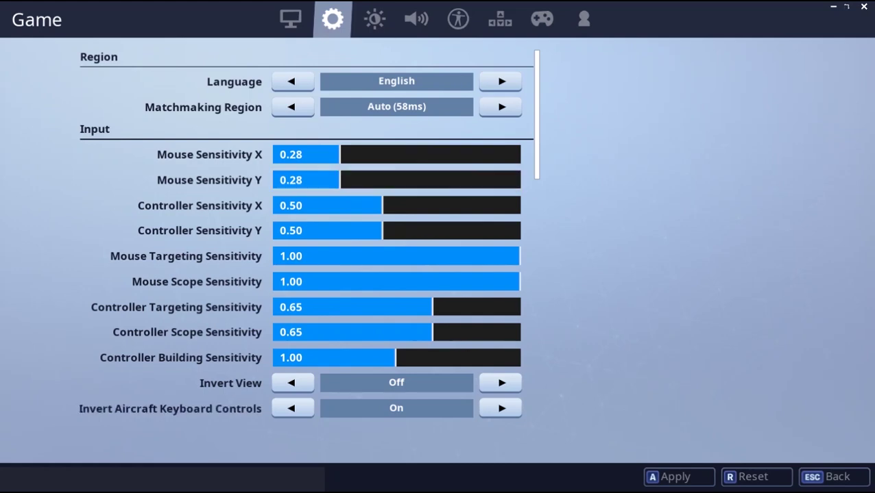
scroll(396, 244, down, 5)
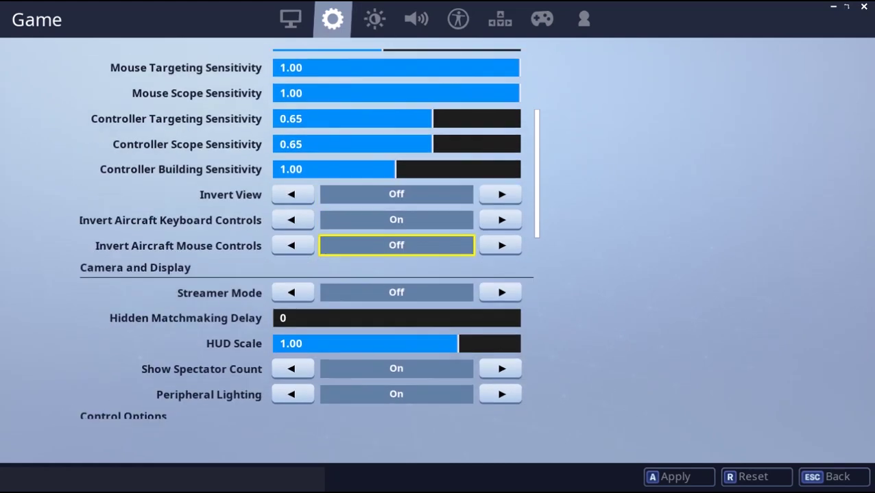
scroll(396, 243, up, 5)
scroll(396, 242, up, 1)
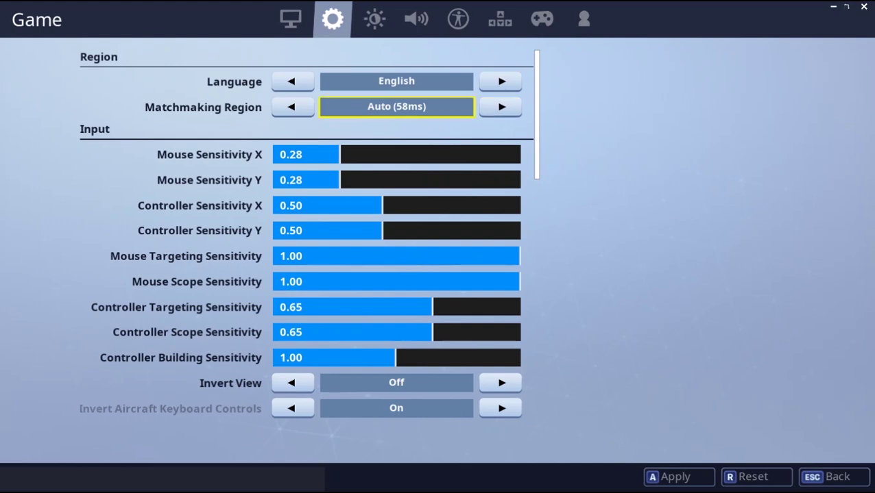
click(501, 106)
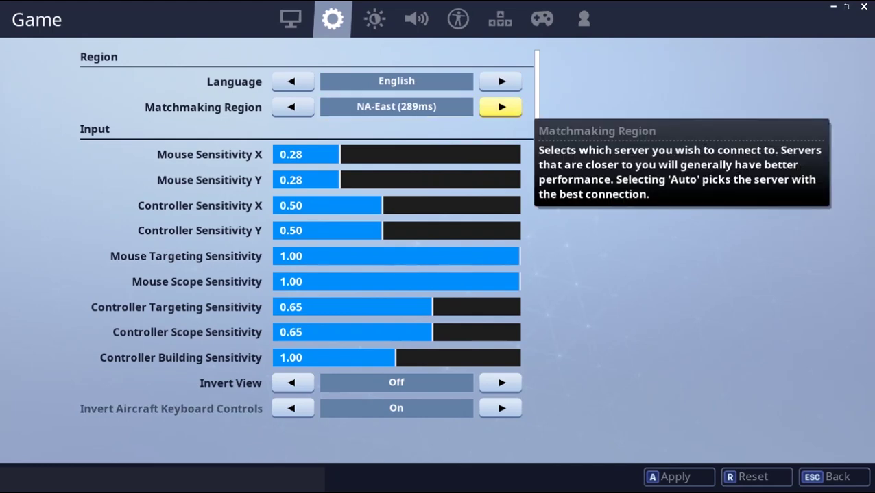
click(500, 106)
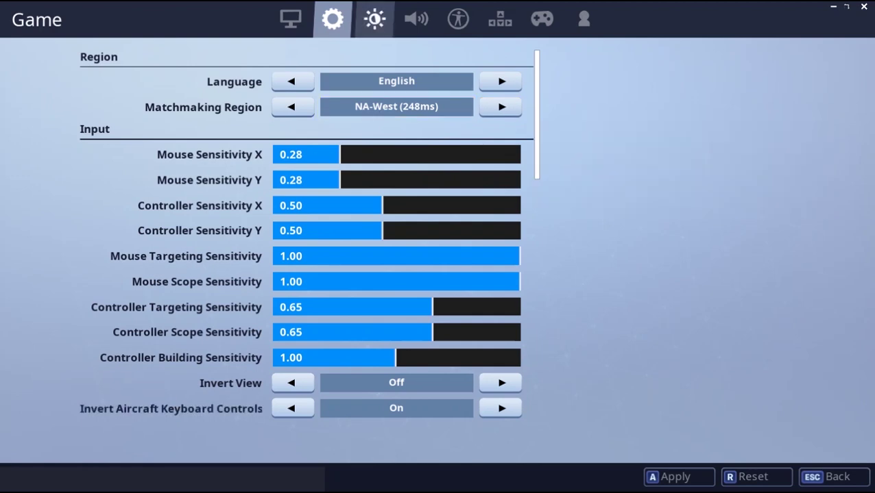
click(374, 18)
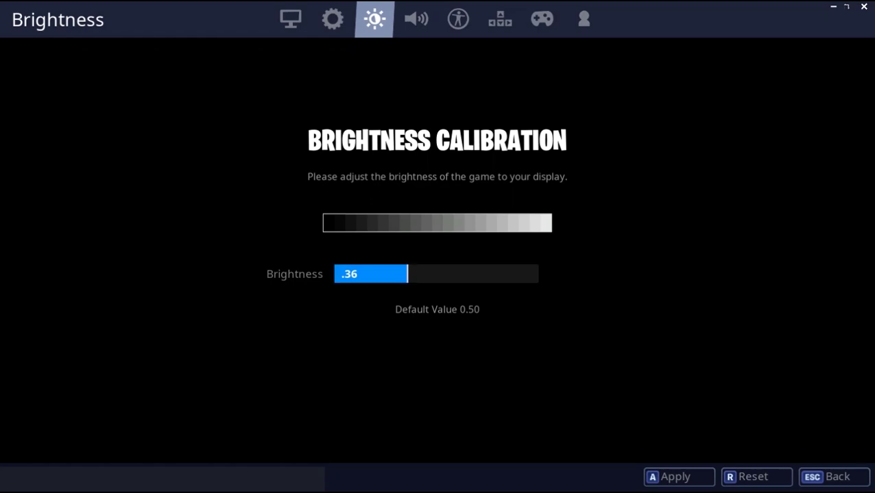
Apply the changed settings, return to the lobby, and reopen Fortnite's settings
key(a)
key(Escape)
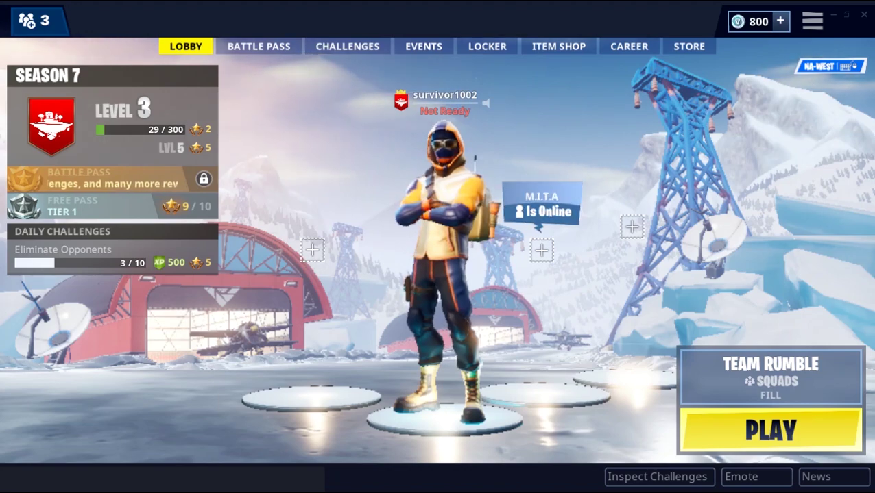
key(Escape)
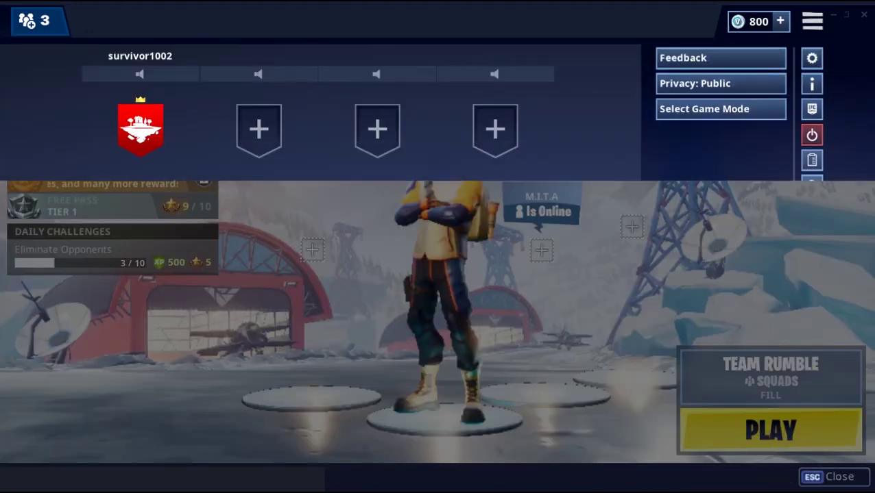
click(811, 58)
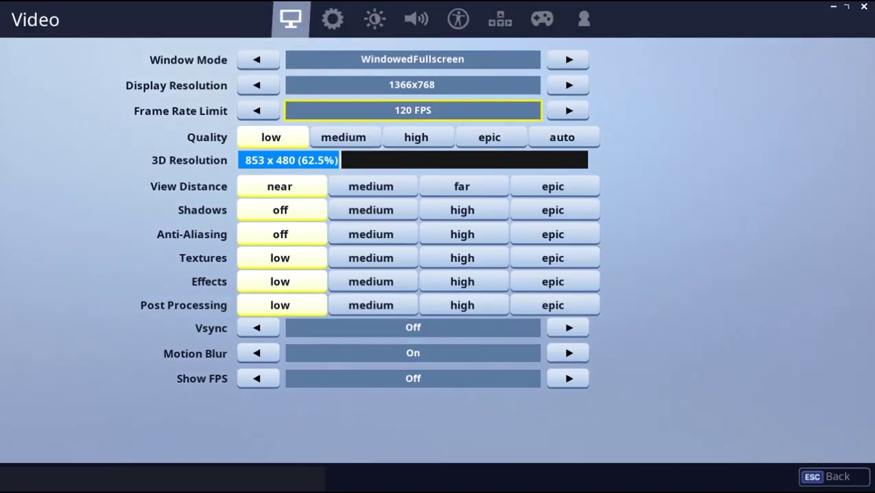
Confirm the NA-West region, brightness, and low Video settings at 853 x 480 and 120 FPS
click(332, 20)
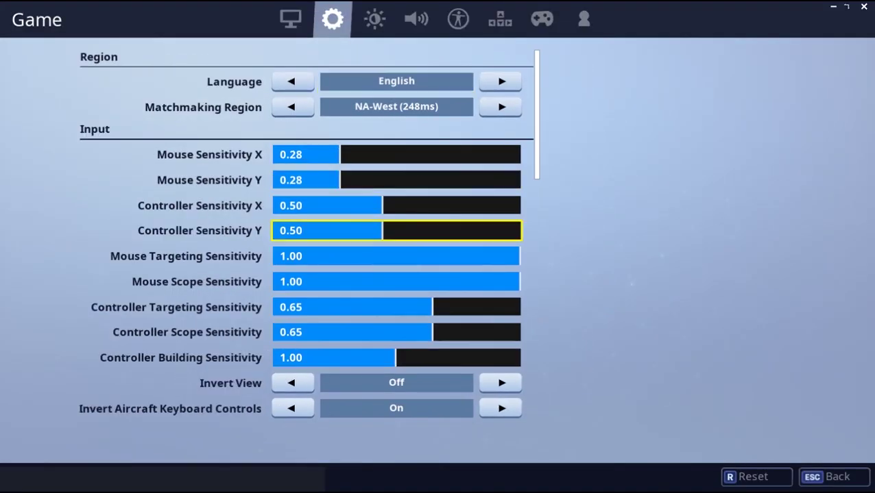
scroll(396, 230, down, 5)
scroll(397, 232, down, 5)
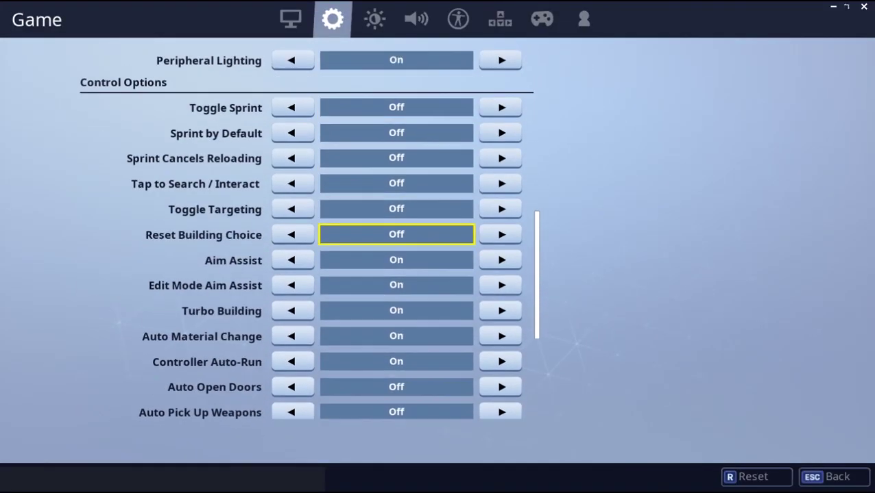
scroll(396, 236, up, 5)
click(374, 19)
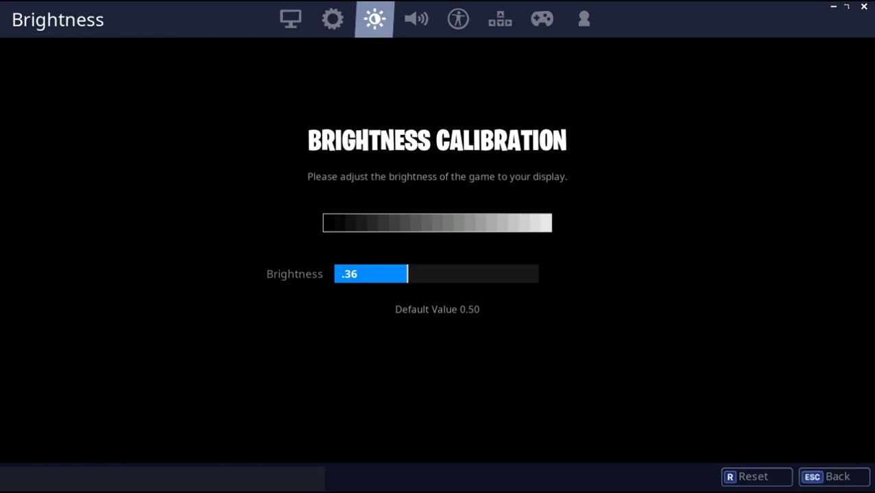
click(290, 19)
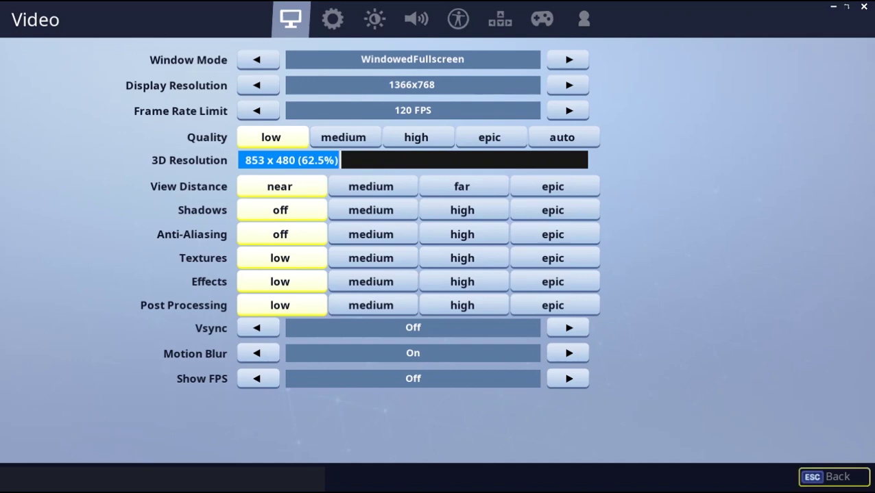
Leave the Video settings and return to the Season 7 lobby, now on NA-WEST
key(Escape)
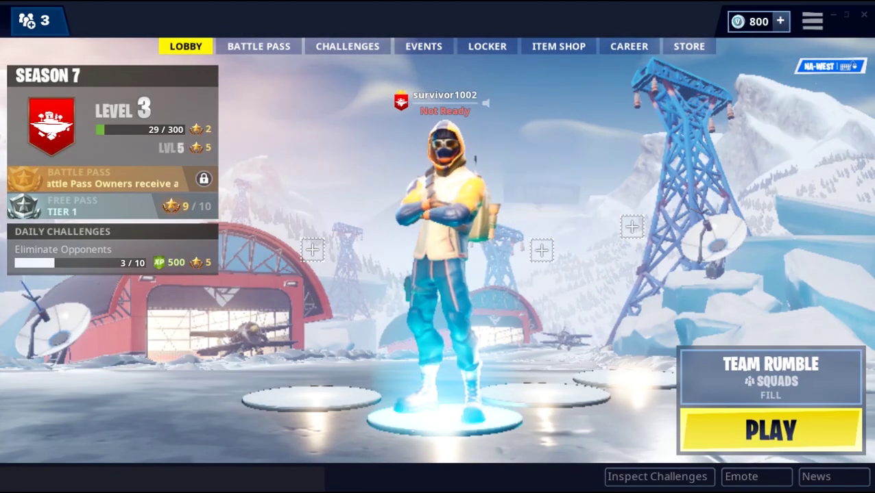